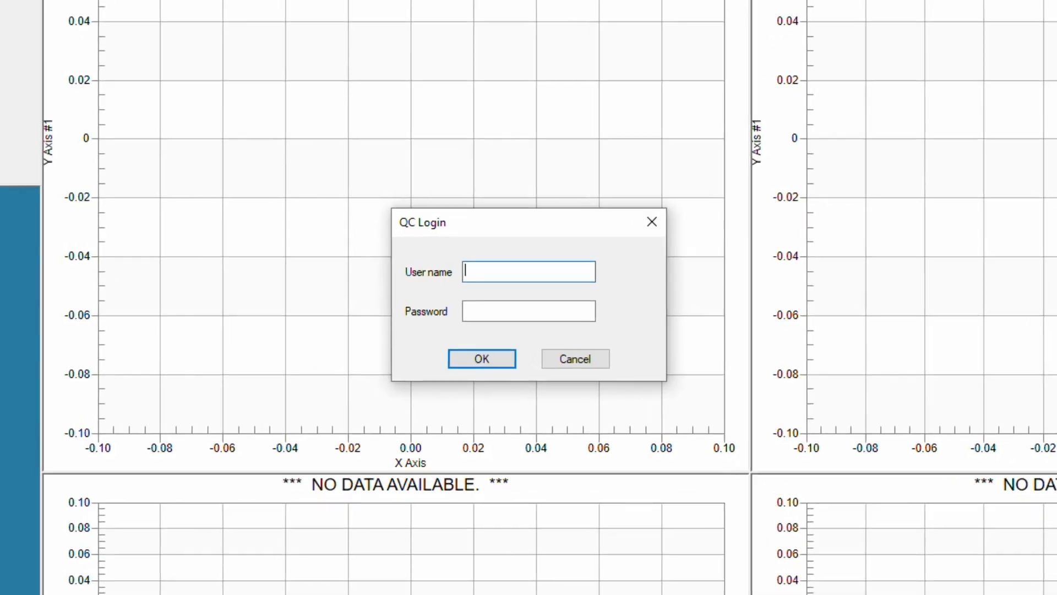
Log in to KLIPPEL QC as user 'Operator' with the account password.
type("Operator")
key("Tab")
type("•••••")
key("Return")
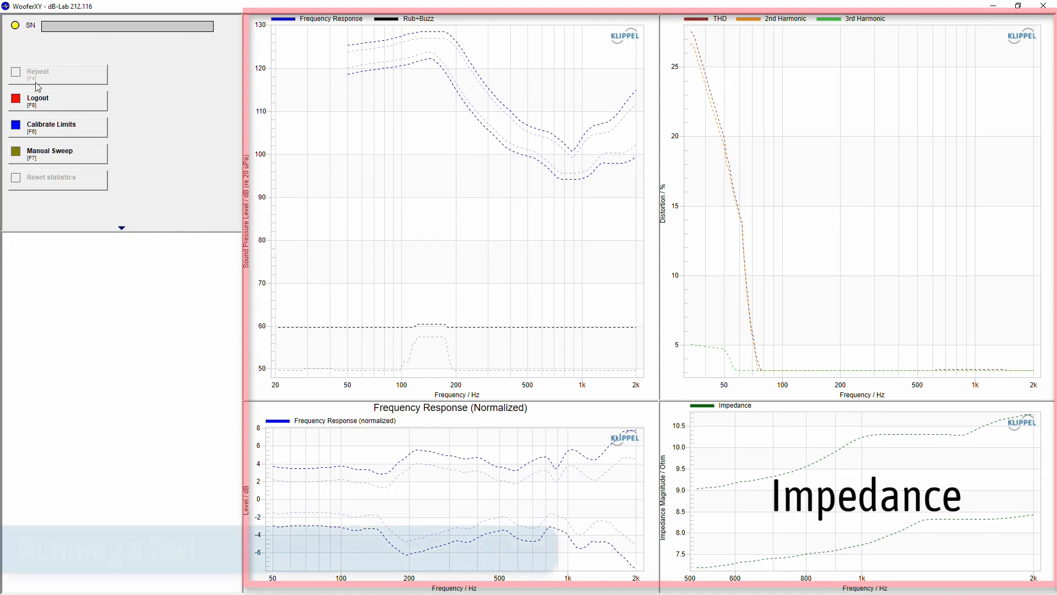
Enter serial number WooferXY_0001518 and run its test, which passes at Grade 1.
left_click(56, 23)
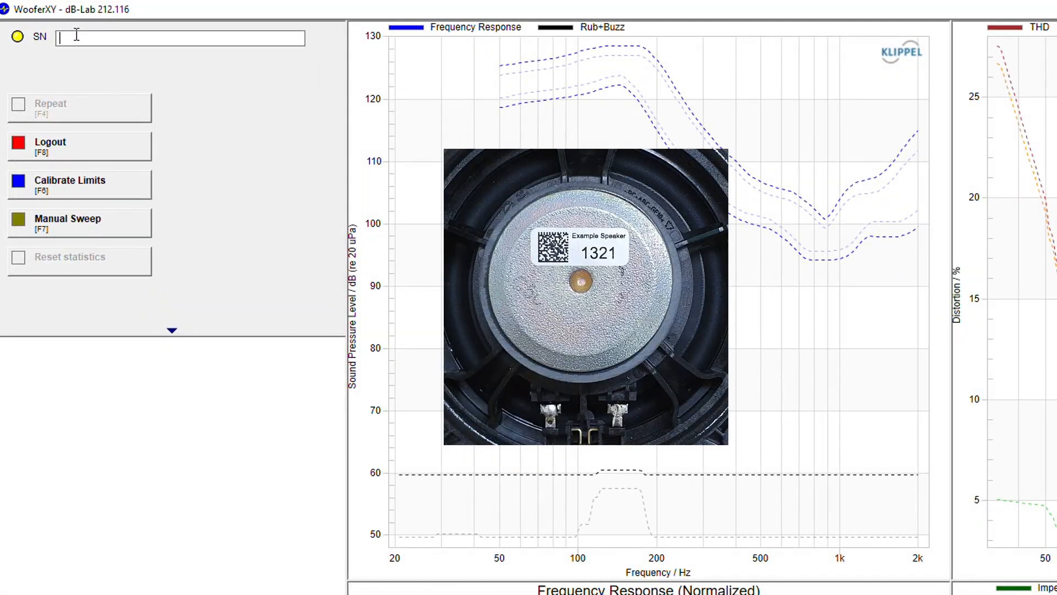
type("WooferXY_0001518")
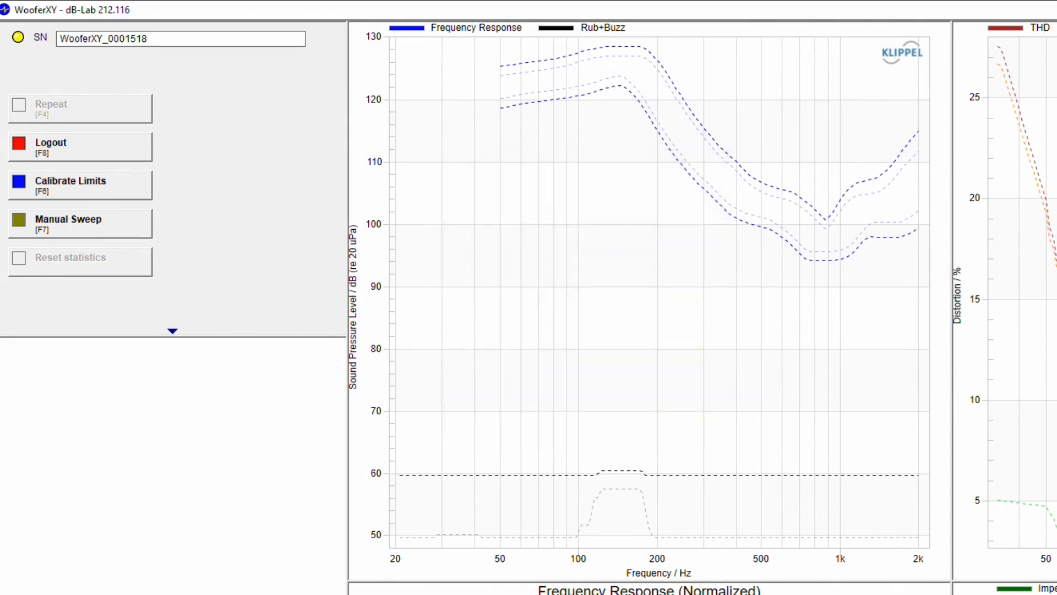
key("Return")
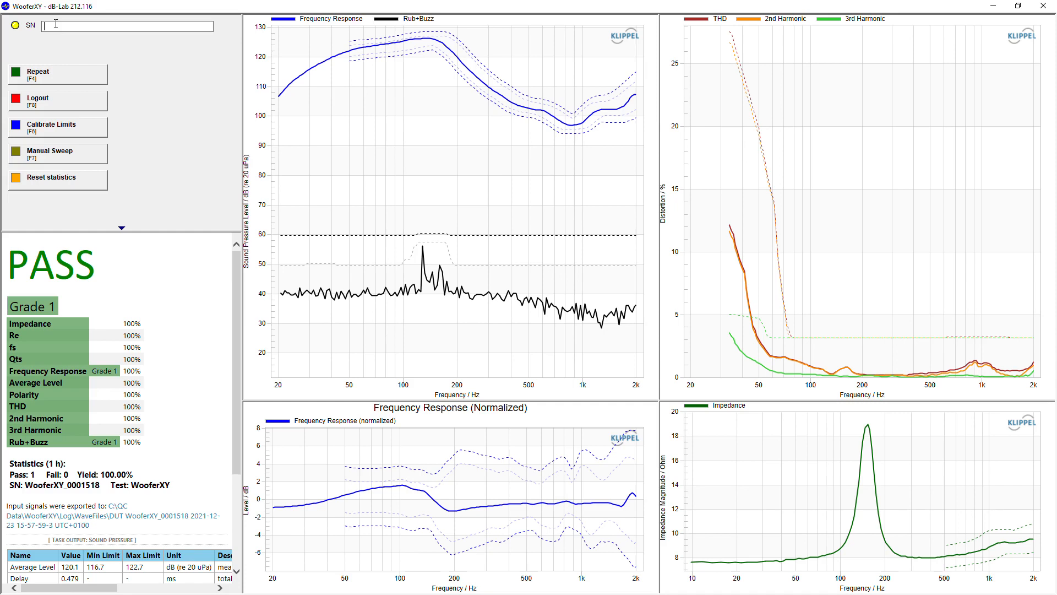
Repeat the measurement twice, then test speaker WooferXY_0001321, which also passes.
left_click(73, 76)
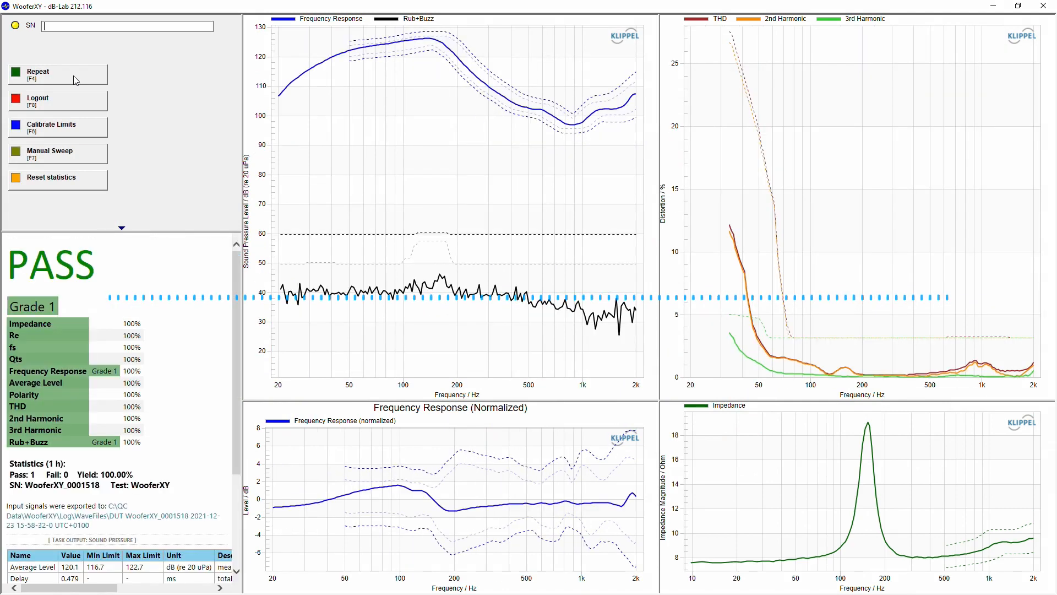
left_click(74, 76)
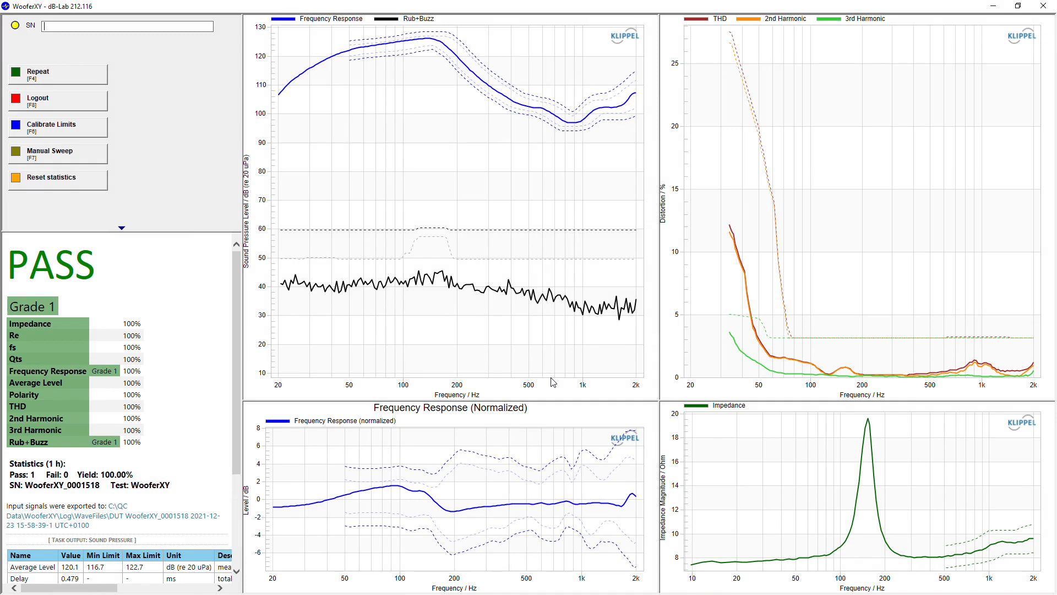
type("WooferXY_0001321")
key("Return")
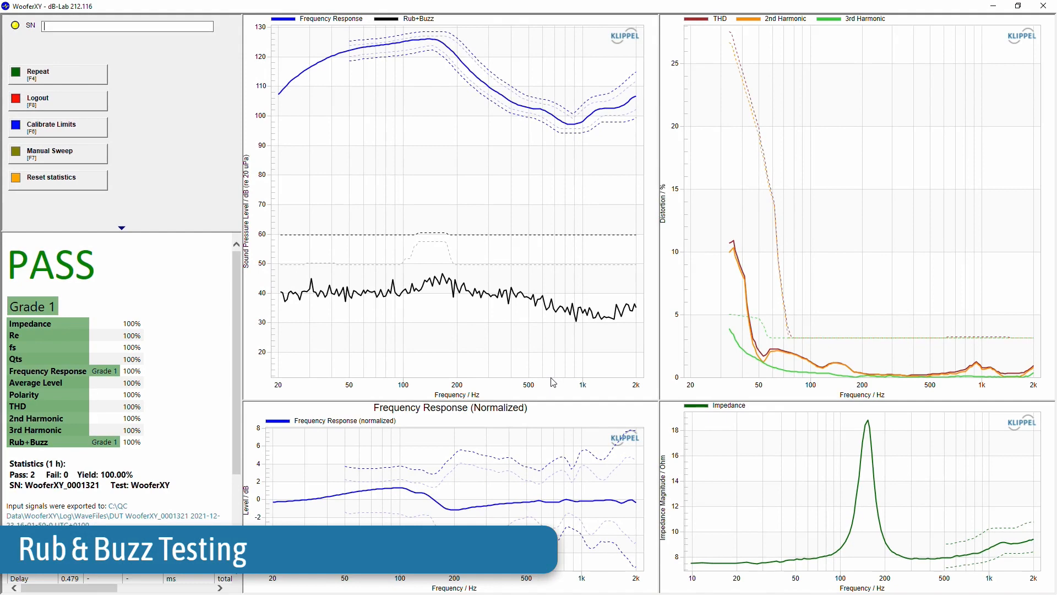
Test speaker WooferXY_0001461, which fails on Rub+Buzz, then start a Manual Sweep.
type("WooferXY_0001461")
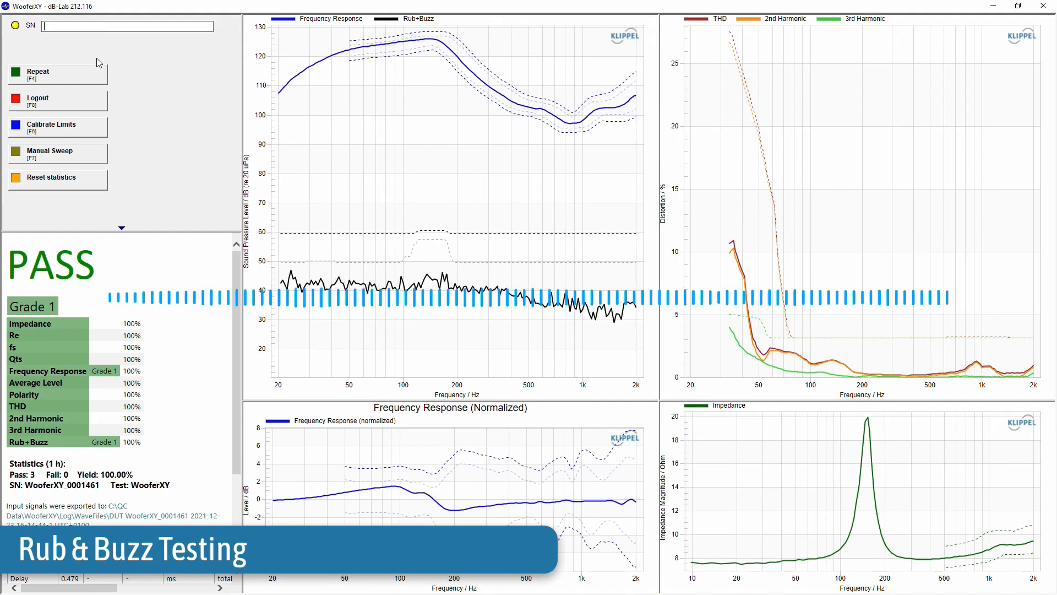
left_click(86, 76)
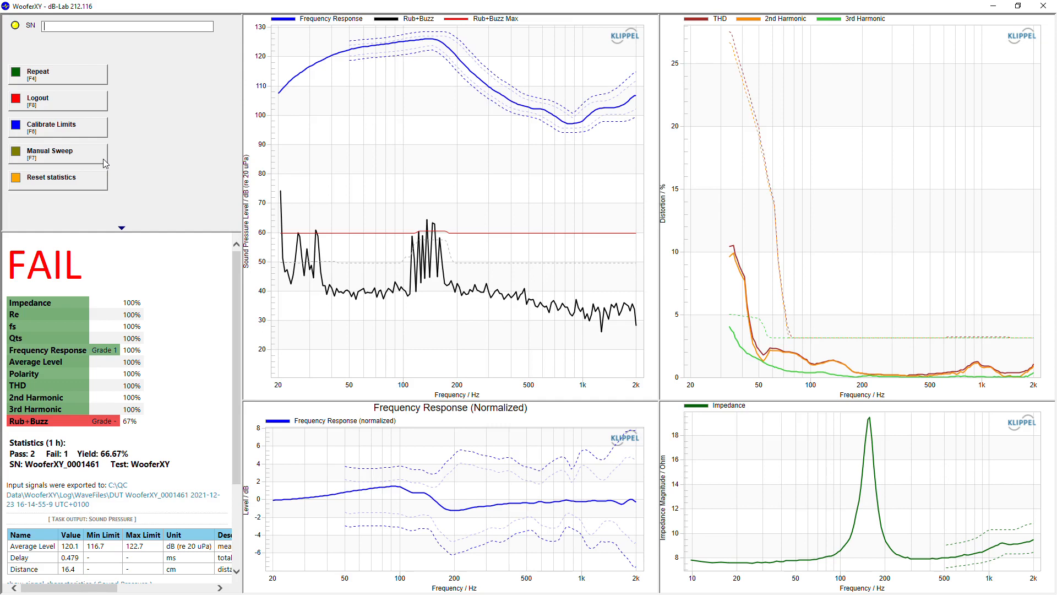
left_click(102, 158)
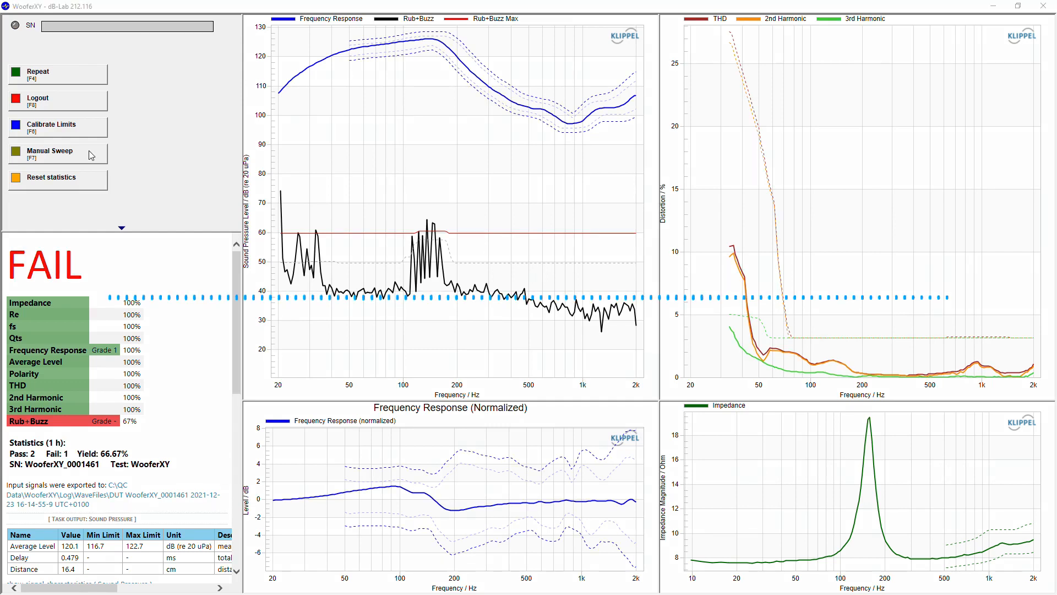
Step the manual sweep frequency up five times and back down once, watching waveform and spectrum.
left_click(90, 152)
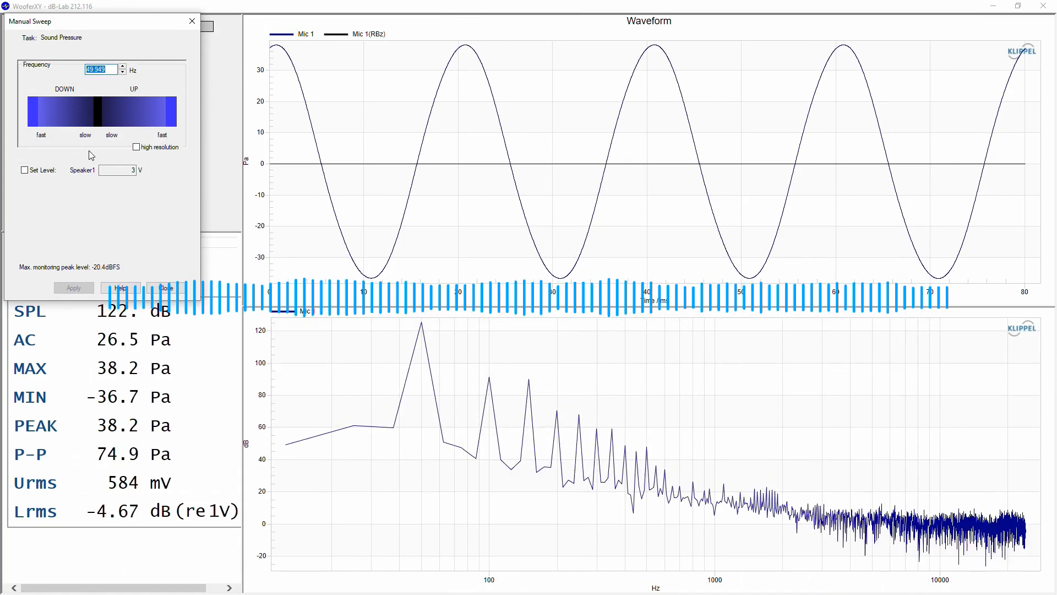
key("Up")
key("Up")
key("Up")
key("Up")
key("Up")
key("Up")
key("Up")
key("Up")
key("Up")
key("Up")
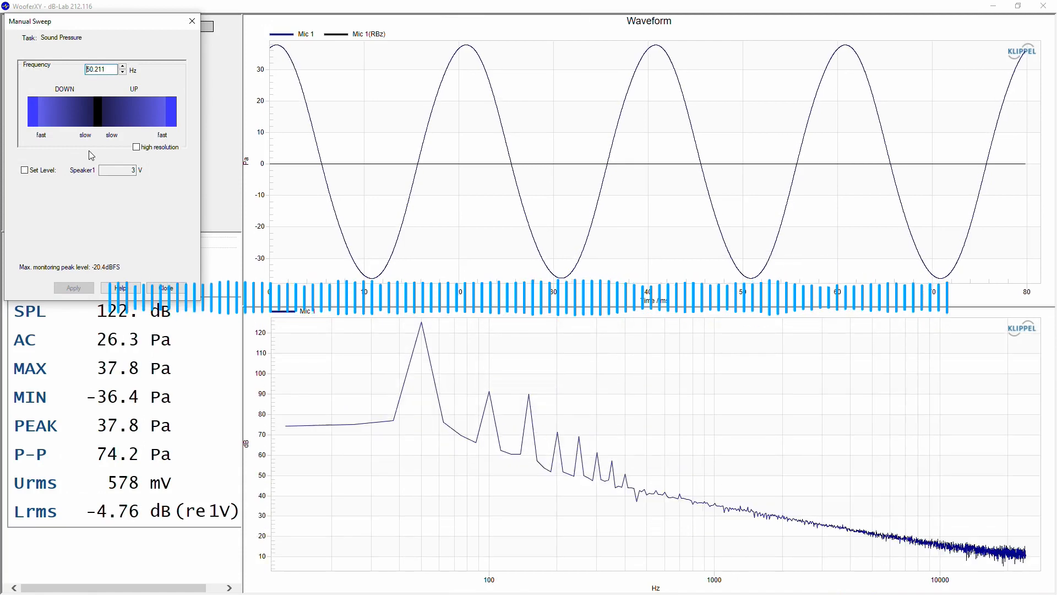
key("Up")
key("Up")
key("Up")
key("Up")
key("Up")
key("Up")
key("Up")
key("Up")
key("Up")
key("Up")
key("Up")
key("Up")
key("Up")
key("Up")
key("Up")
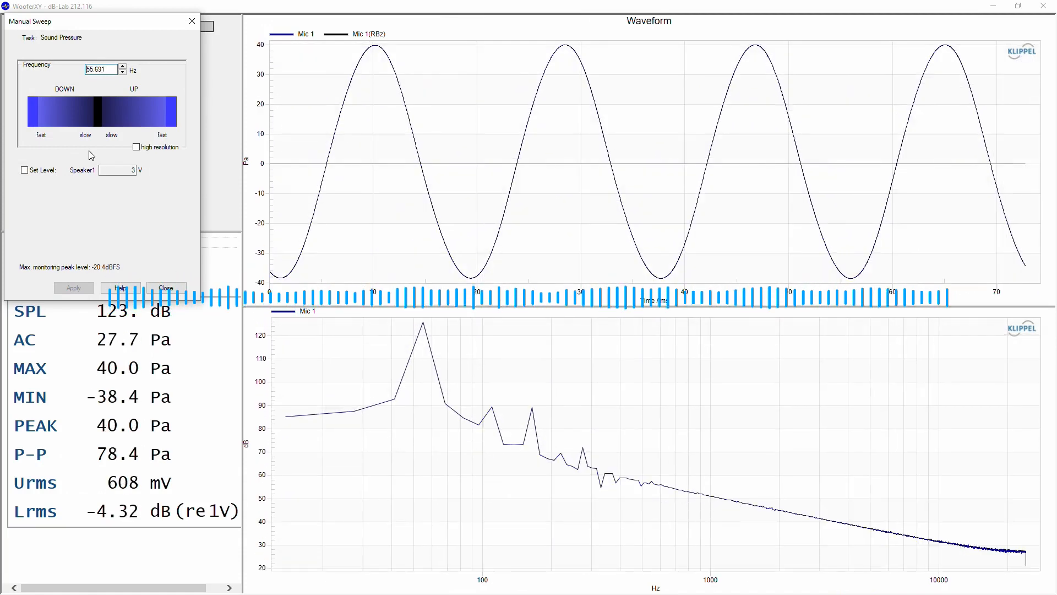
key("Up")
key("Up")
key("Up")
key("Up")
key("Up")
key("Up")
key("Up")
key("Up")
key("Up")
key("Up")
key("Up")
key("Up")
key("Up")
key("Up")
key("Up")
key("Up")
key("Up")
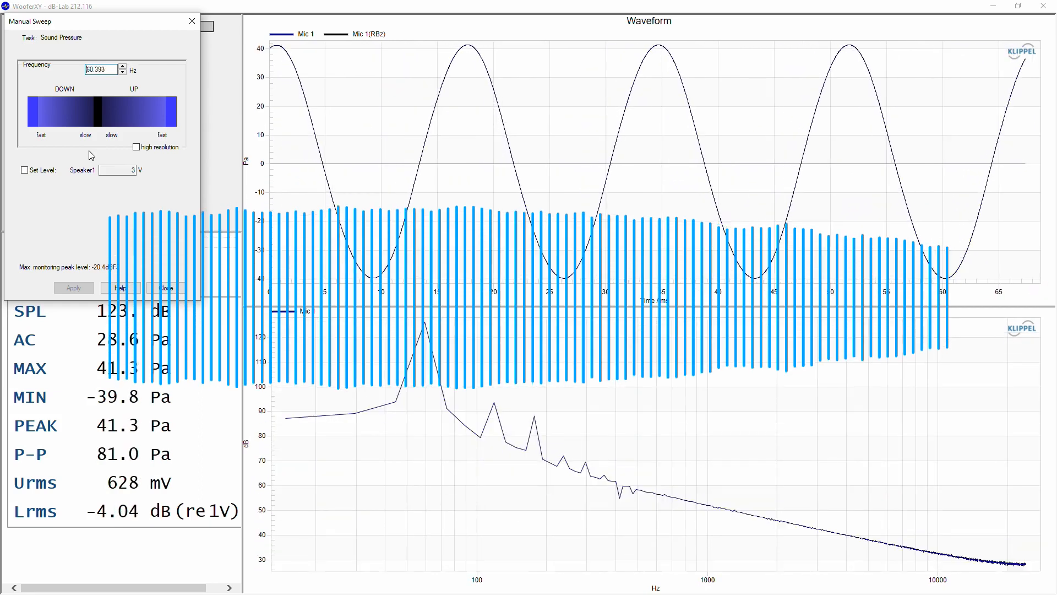
key("Up")
key("Up")
key("Up")
key("Up")
key("Up")
key("Up")
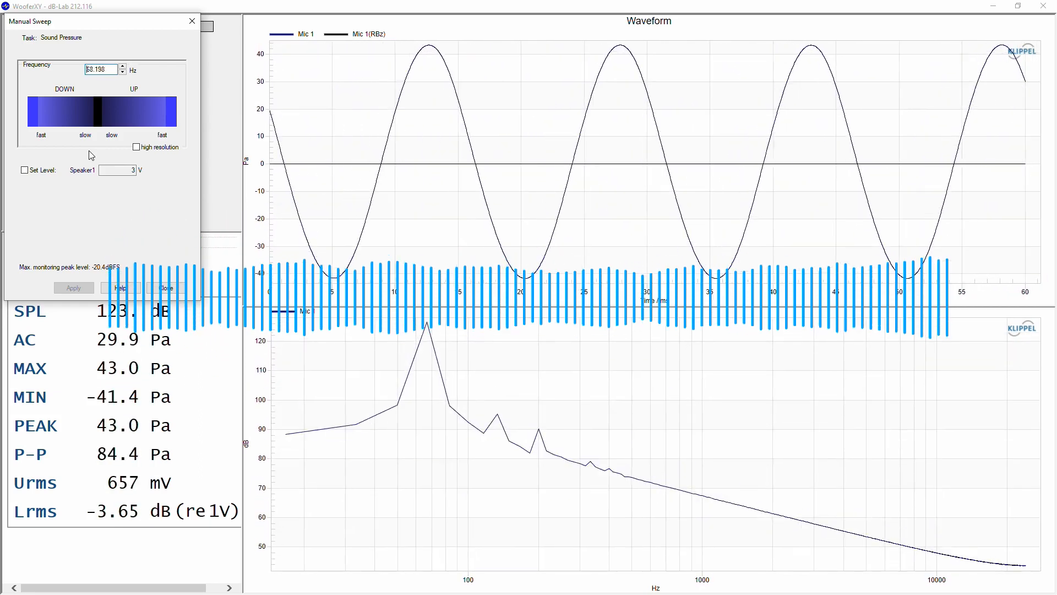
key("Up")
key("Up")
key("Up")
key("Up")
key("Up")
key("Up")
key("Up")
key("Up")
key("Up")
key("Up")
key("Up")
key("Up")
key("Up")
key("Up")
key("Up")
key("Up")
key("Up")
key("Up")
key("Up")
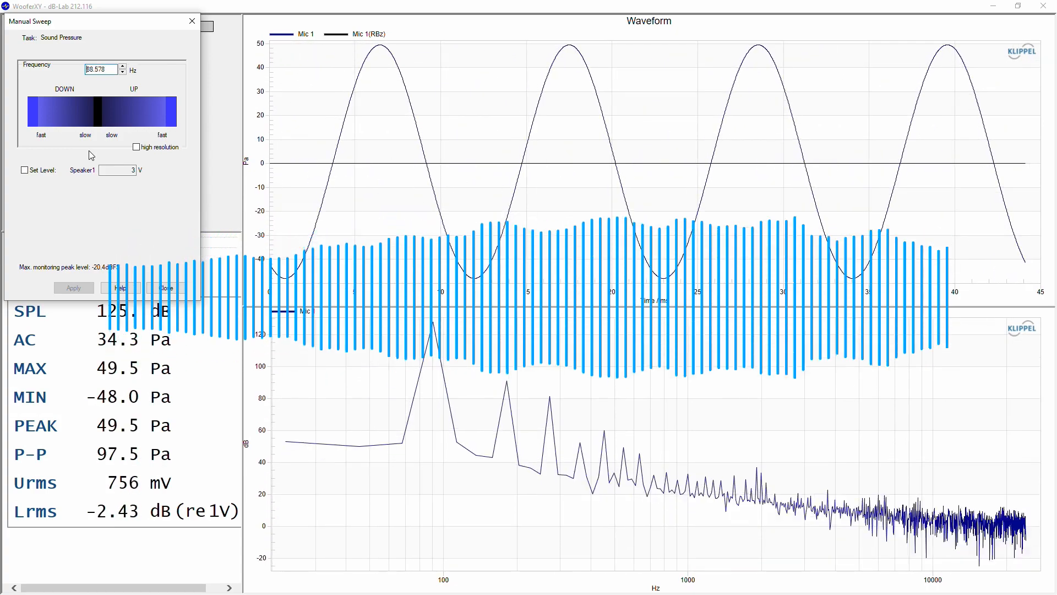
key("Down")
key("Down")
key("Down")
key("Down")
key("Down")
key("Down")
key("Down")
key("Down")
key("Down")
key("Down")
key("Down")
key("Down")
key("Down")
key("Down")
key("Down")
key("Down")
key("Down")
key("Down")
key("Down")
key("Down")
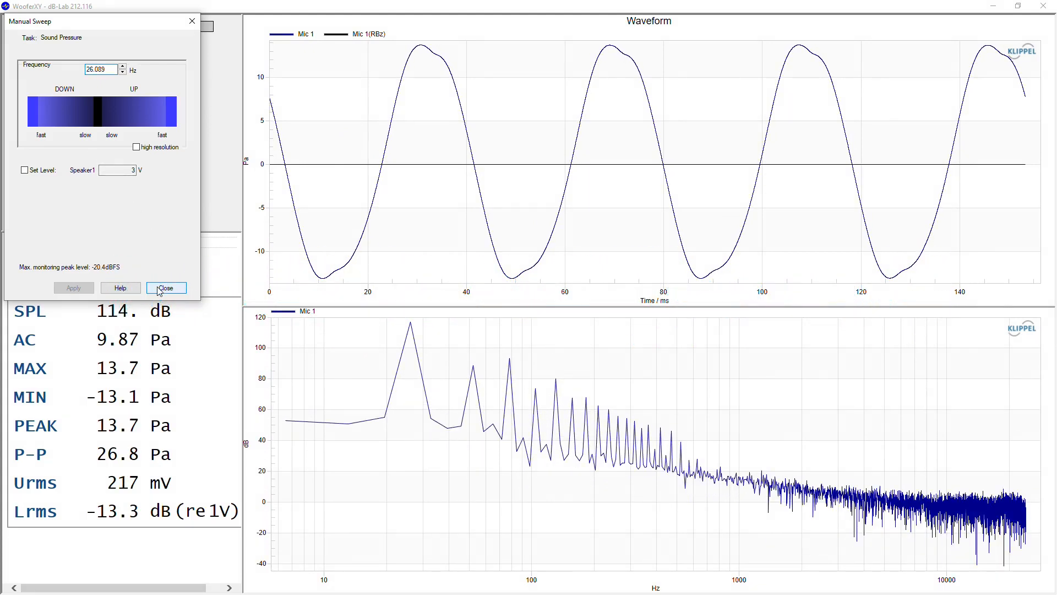
Close the manual sweep and test speaker WooferXY_0001321, which gets a NOISE verdict on Rub+Buzz.
left_click(159, 291)
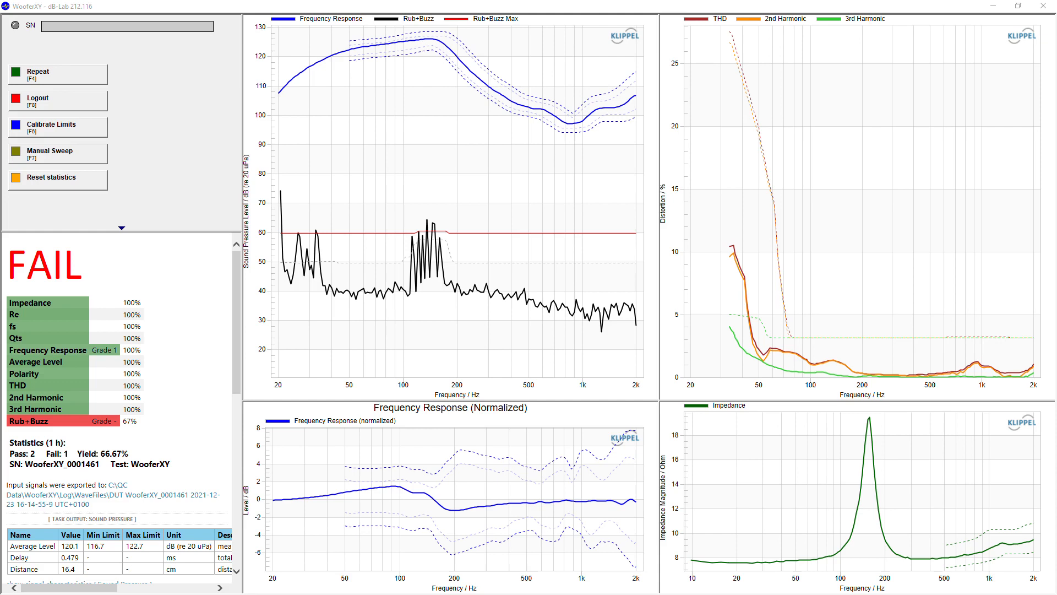
type("WooferXY_0001321")
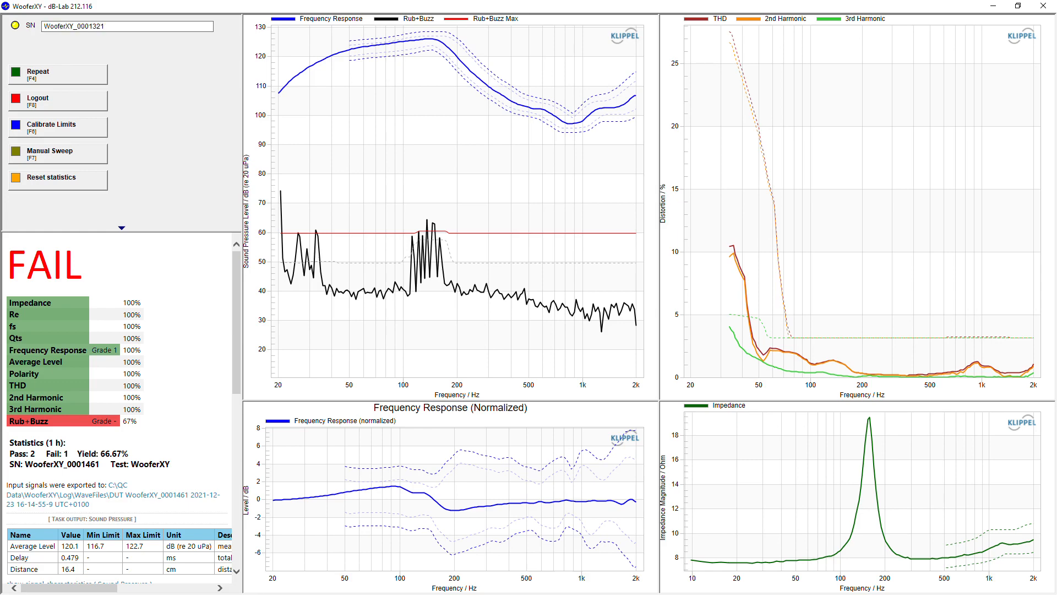
key("Return")
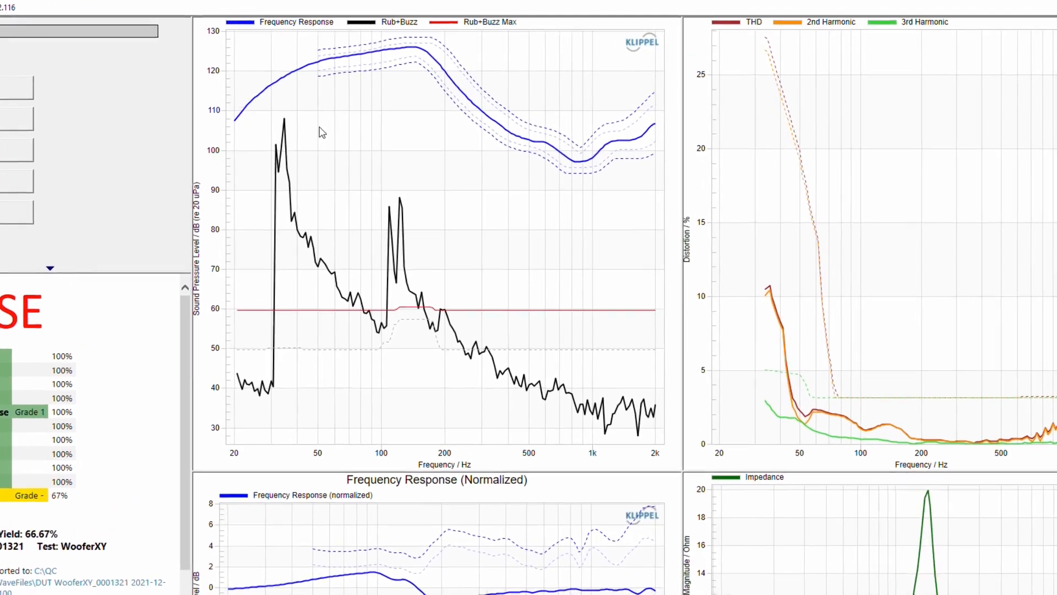
Show all curves in the sound pressure plot and highlight the Rub+Buzz Noise and Rub+Buzz curves.
right_click(315, 132)
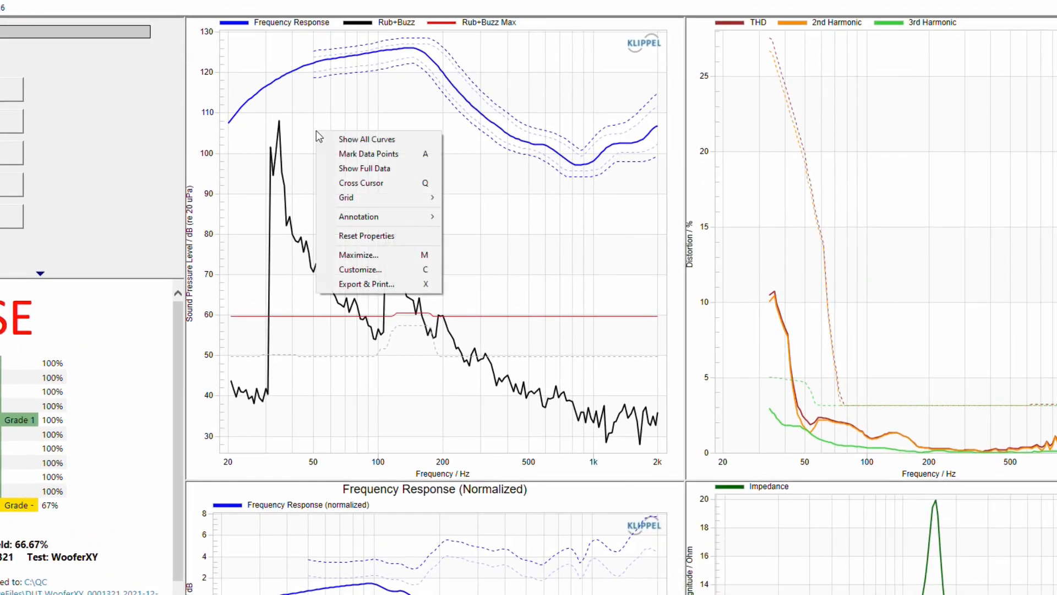
left_click(353, 138)
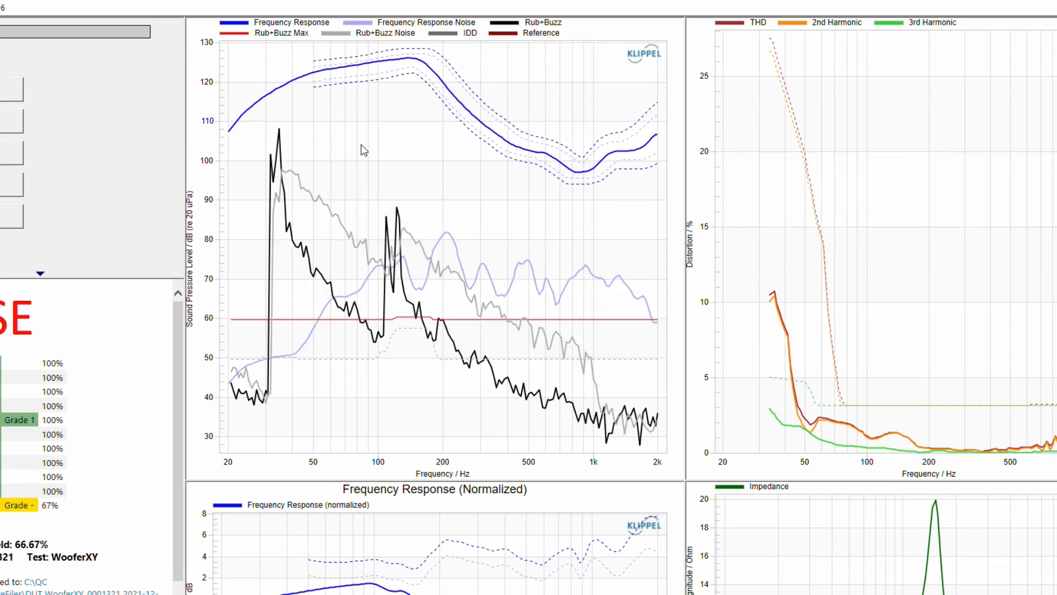
left_click(311, 195)
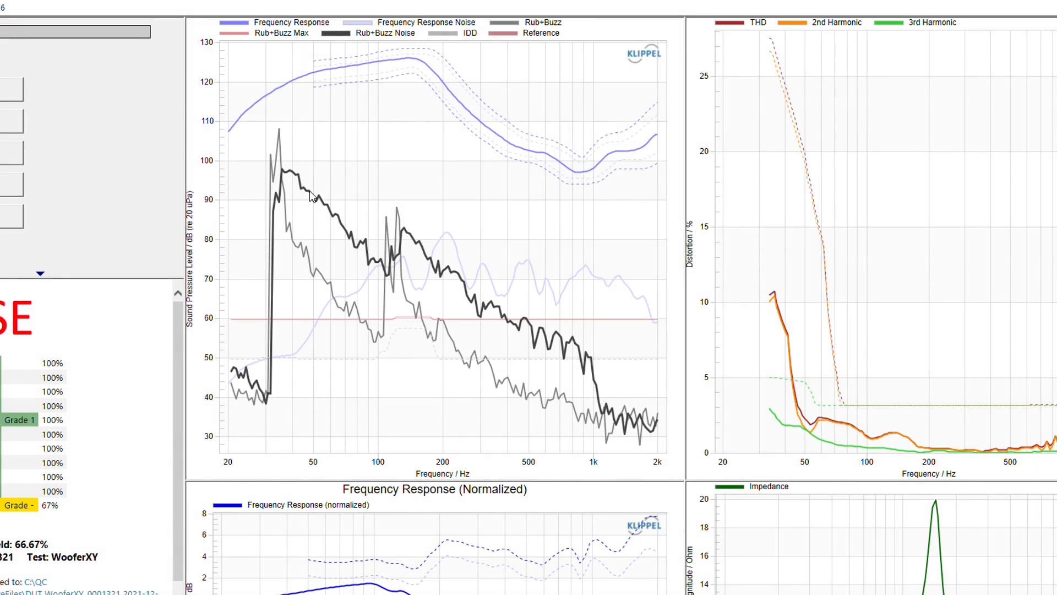
left_click(277, 155)
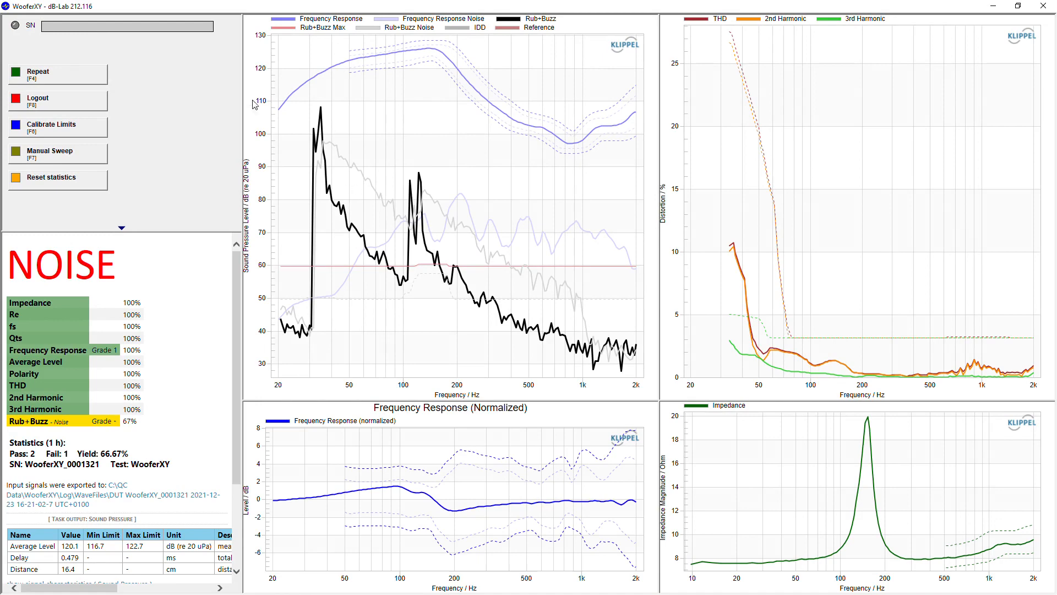
Repeat the measurement on speaker WooferXY_0001321.
left_click(82, 74)
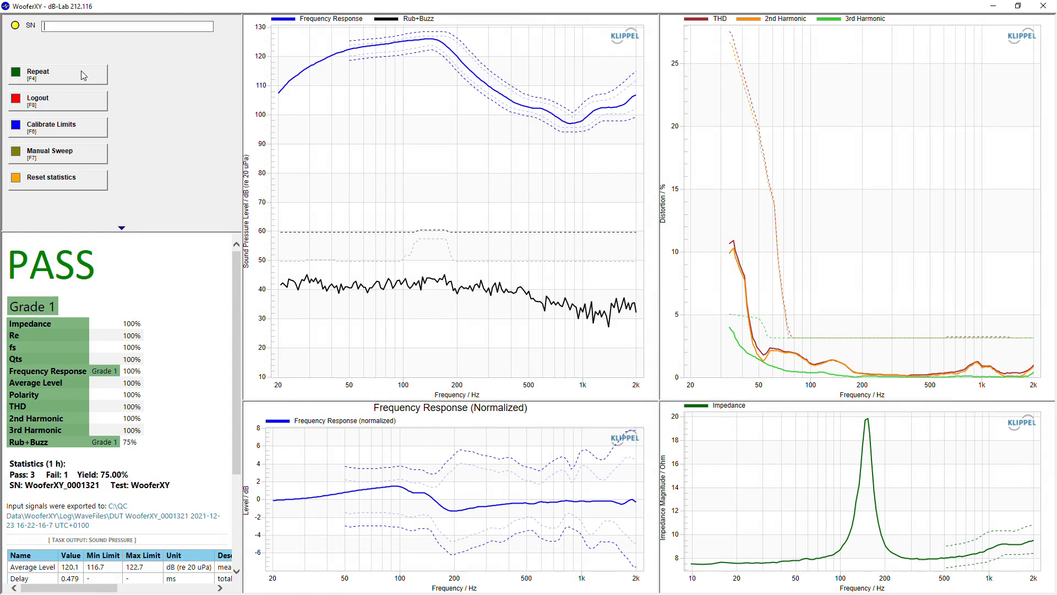
Run the test on the next speaker, WooferXY_0001266.
left_click(81, 71)
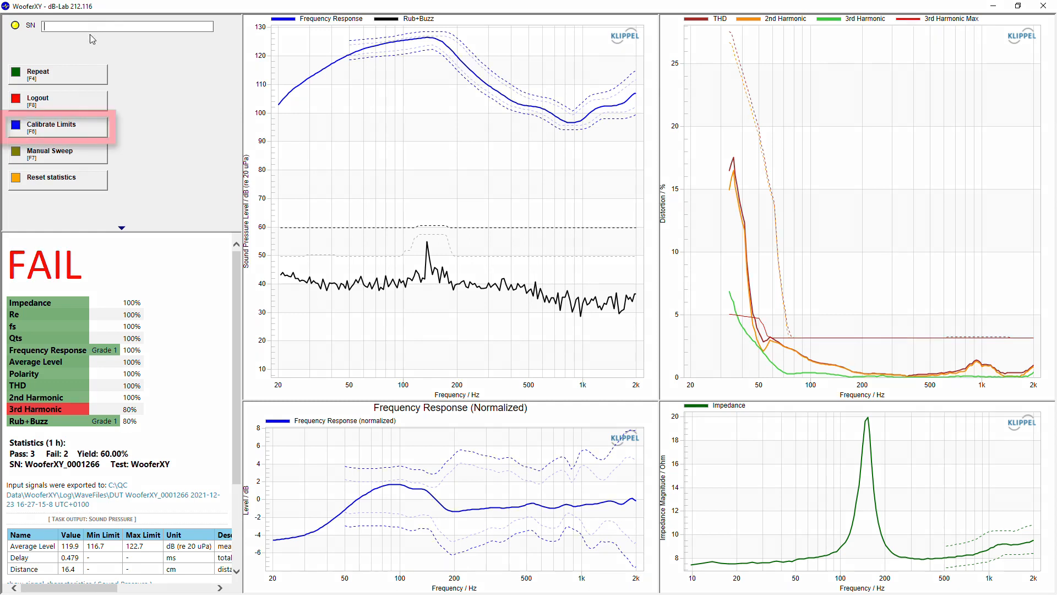
Calibrate the limits against the connected golden DUT.
left_click(88, 133)
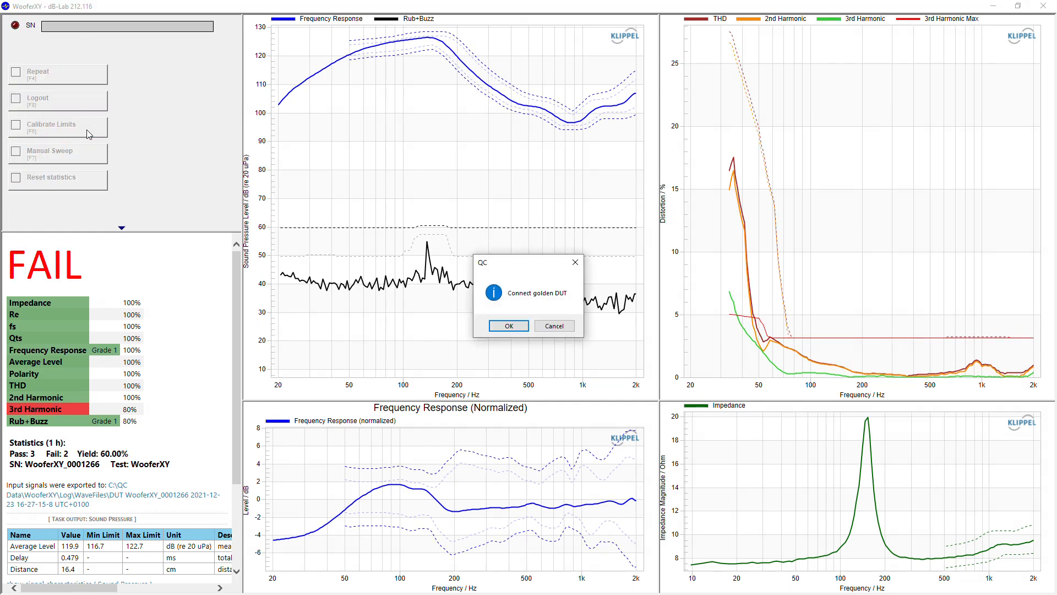
key("Return")
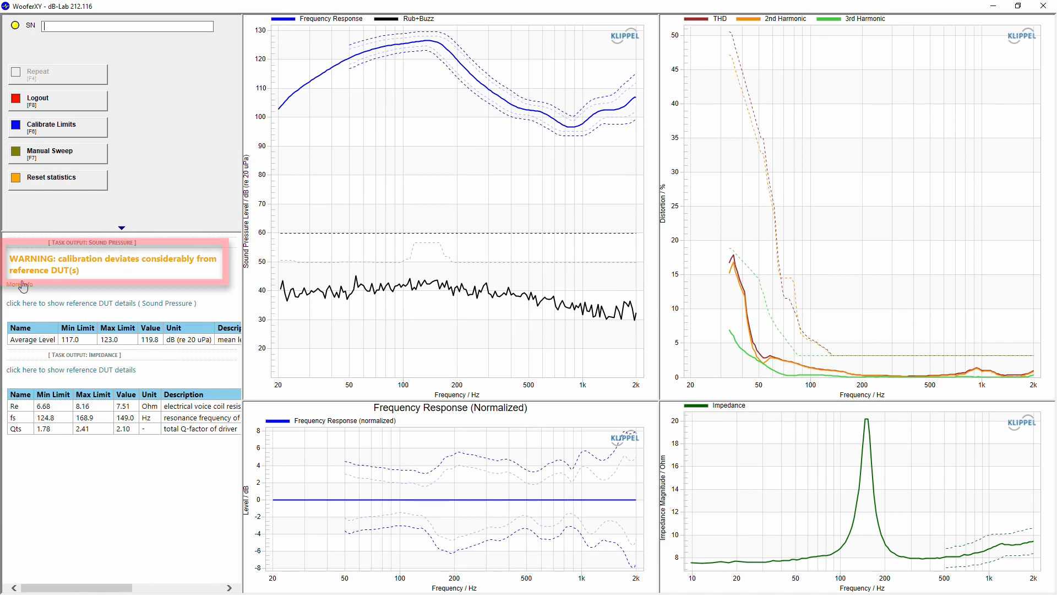
Review the golden DUT comparison table under the calibration warning, then start measuring serial 'test'.
left_click(22, 285)
left_click(28, 342)
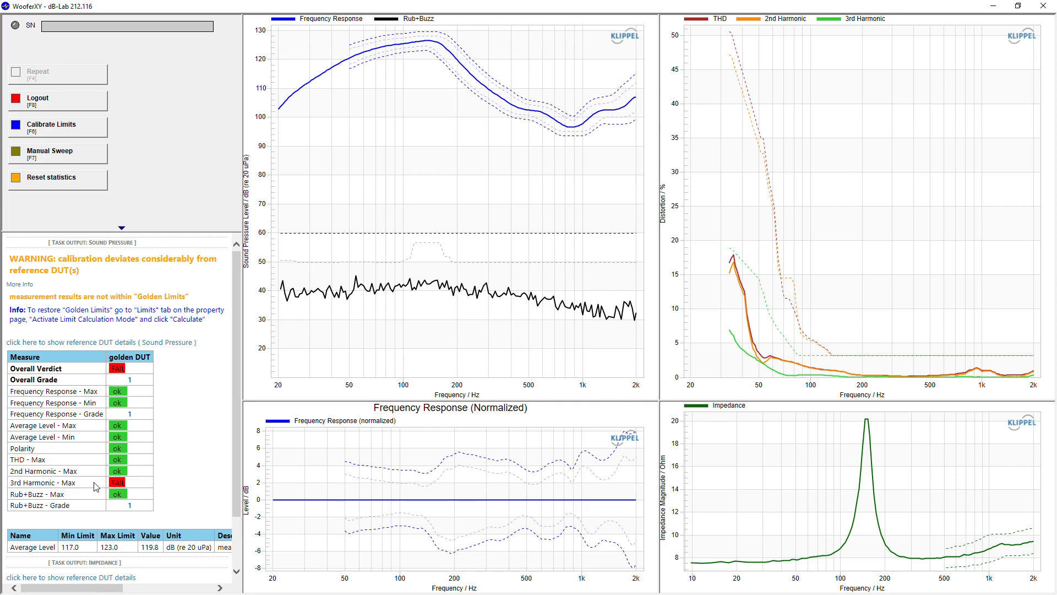
left_click(119, 343)
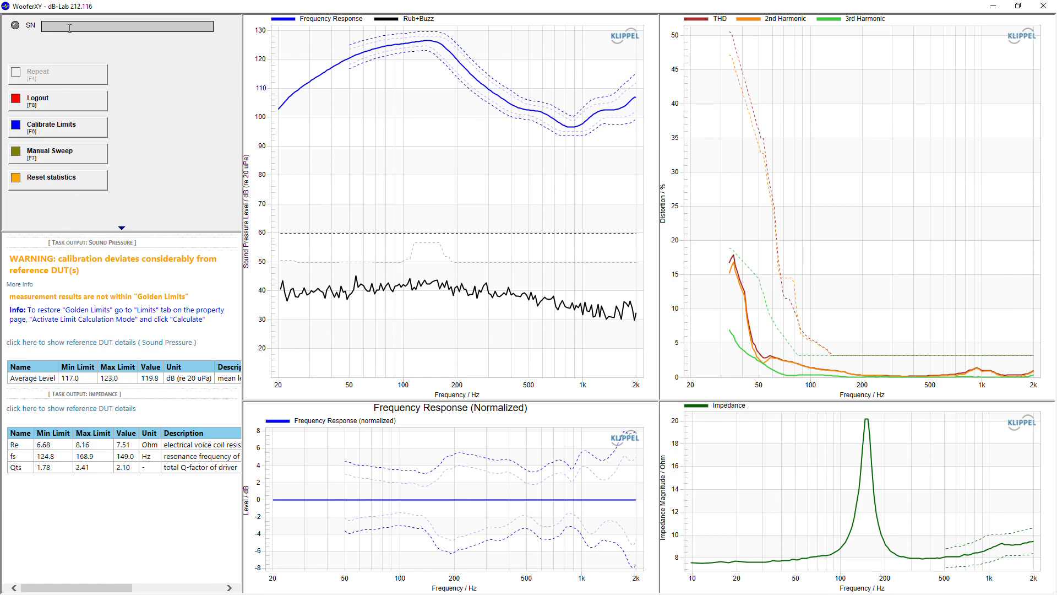
type("test")
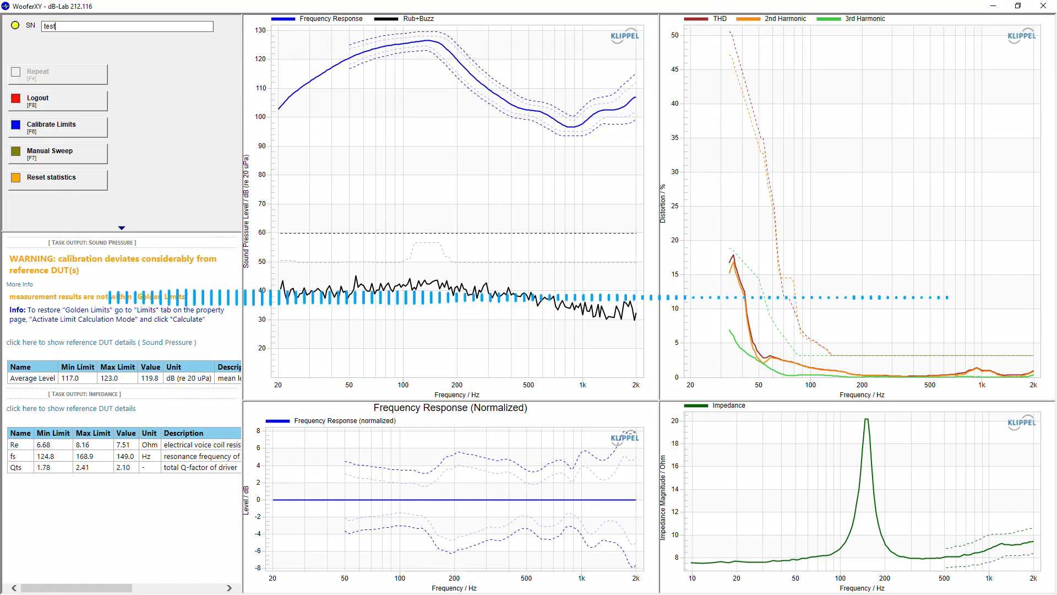
key("Return")
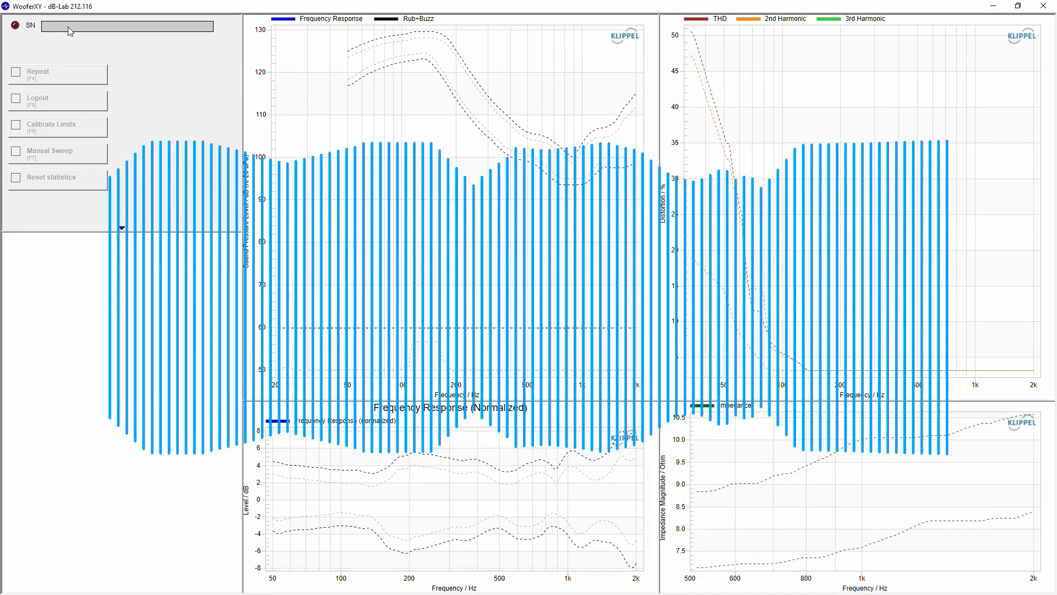